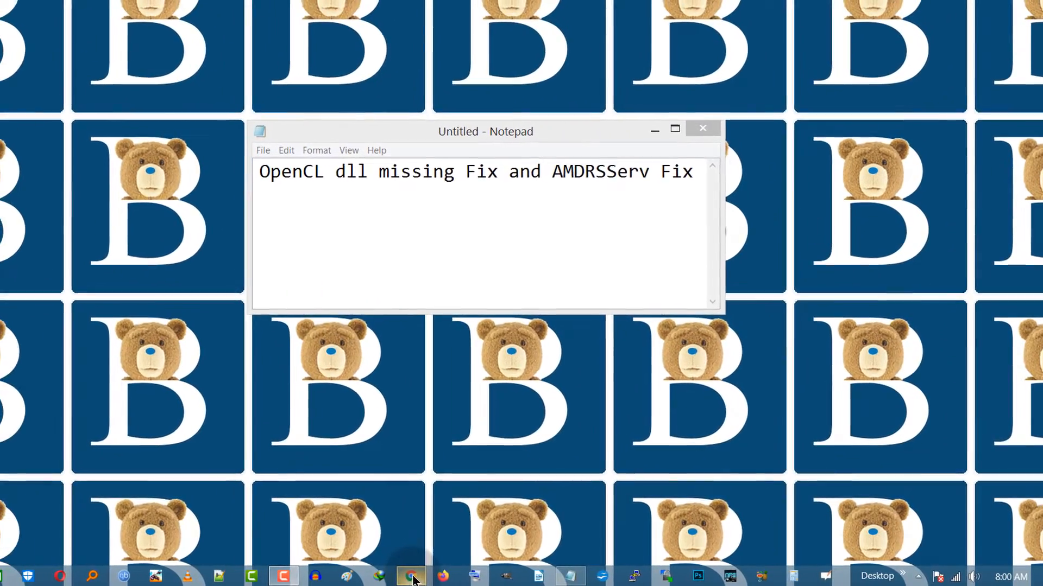
Bring up Chrome maximized and search Google for 'msi rx 580 drivers'.
{"action": "left_click", "coordinate": [412, 577]}
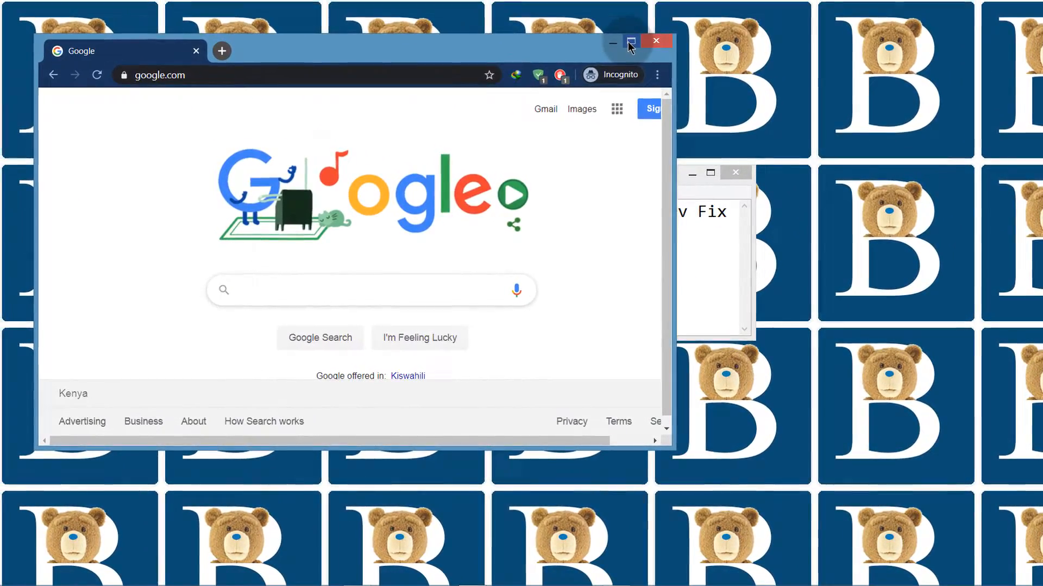
{"action": "left_click", "coordinate": [630, 42]}
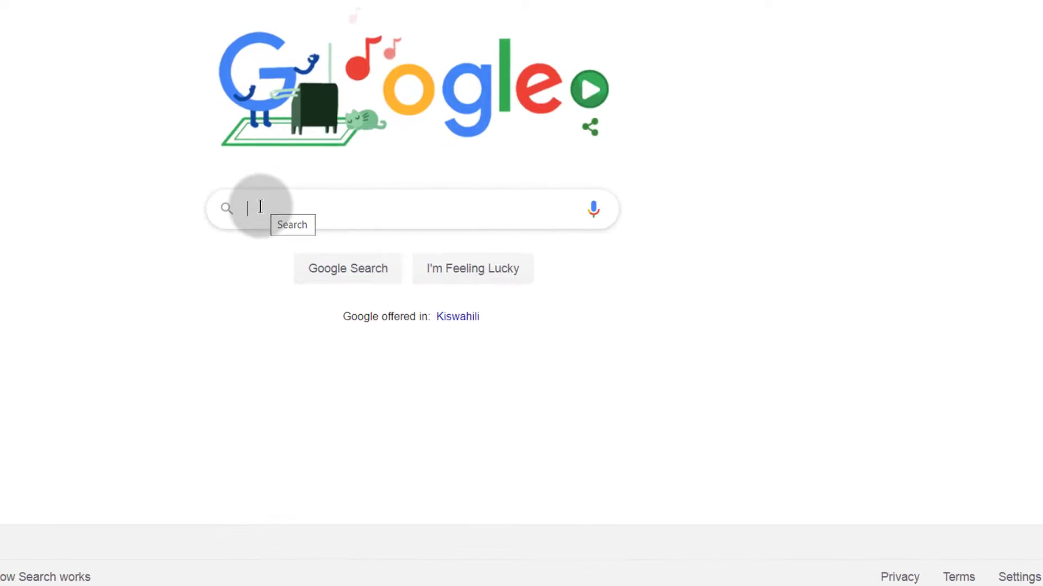
{"action": "type", "text": "msi "}
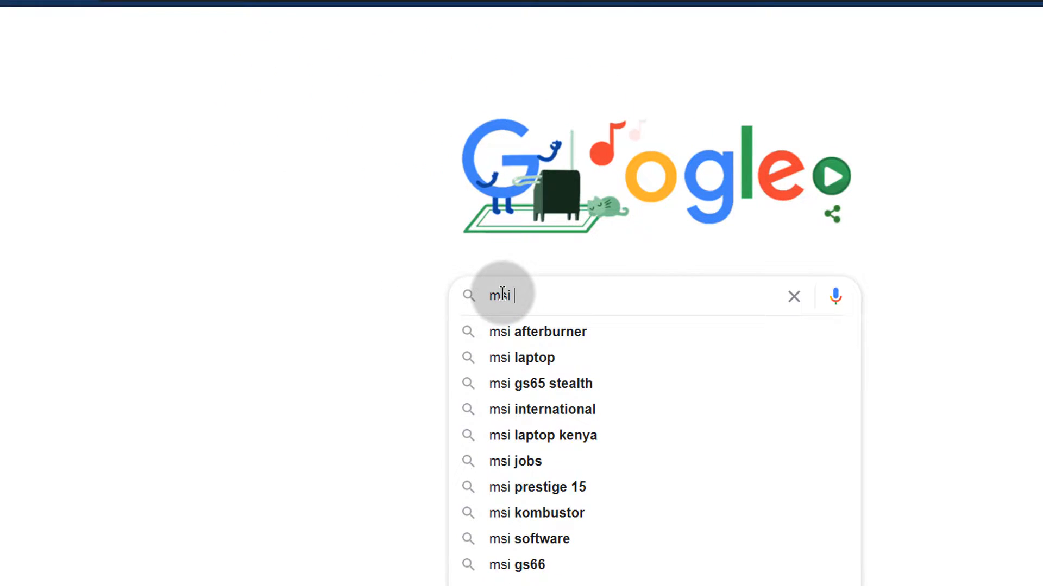
{"action": "type", "text": "rx 580"}
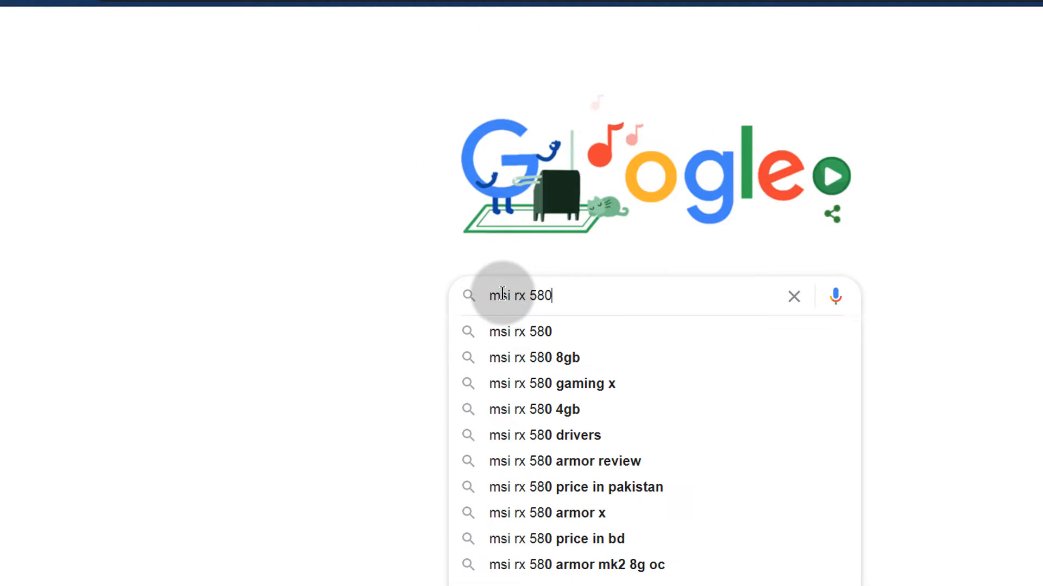
{"action": "type", "text": " drivers"}
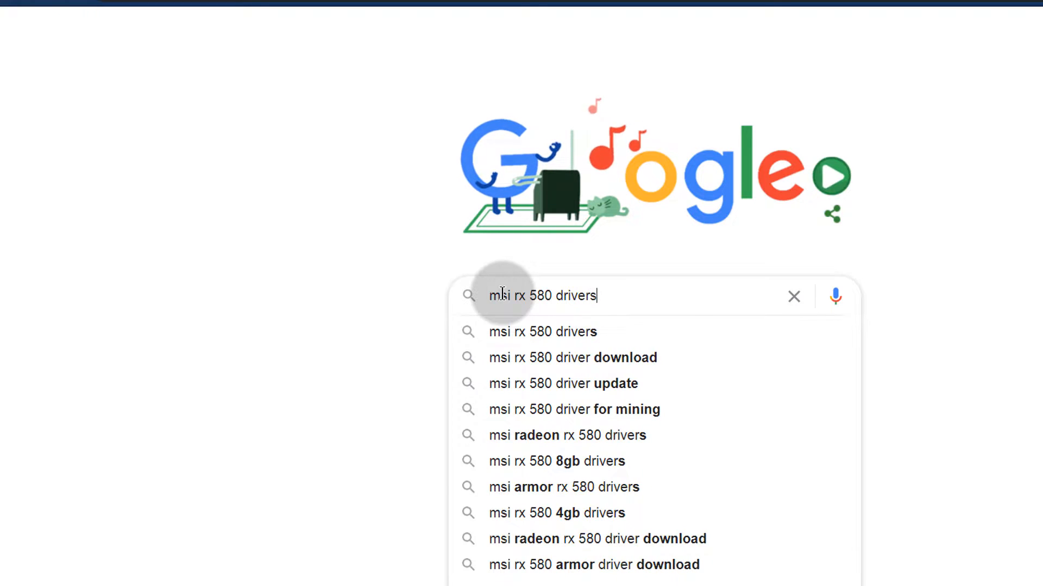
{"action": "key", "text": "Return"}
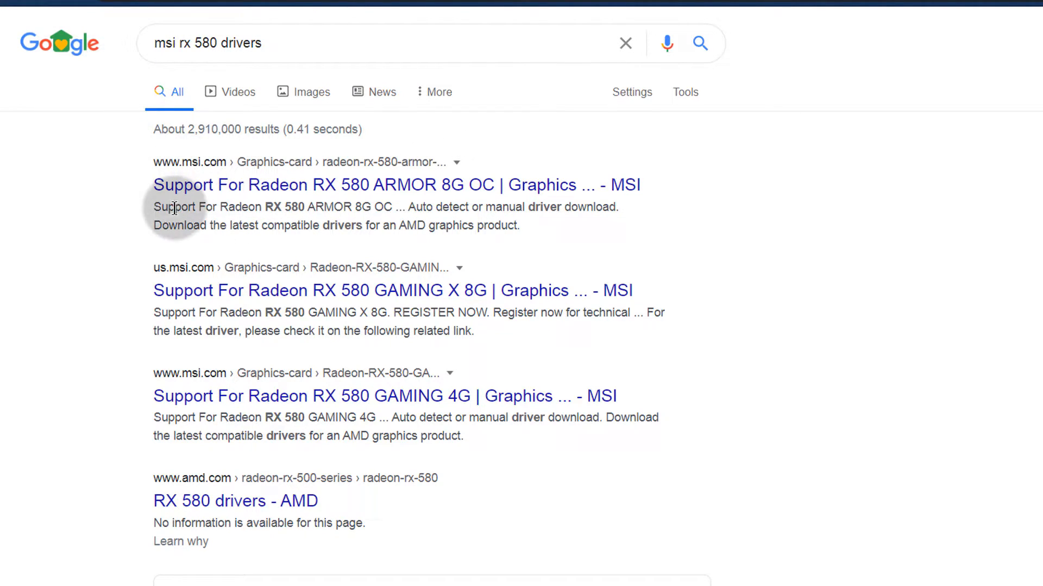
Go from the MSI RX 580 result to AMD's driver site and select Radeon RX 580 as the product.
{"action": "left_click", "coordinate": [252, 186]}
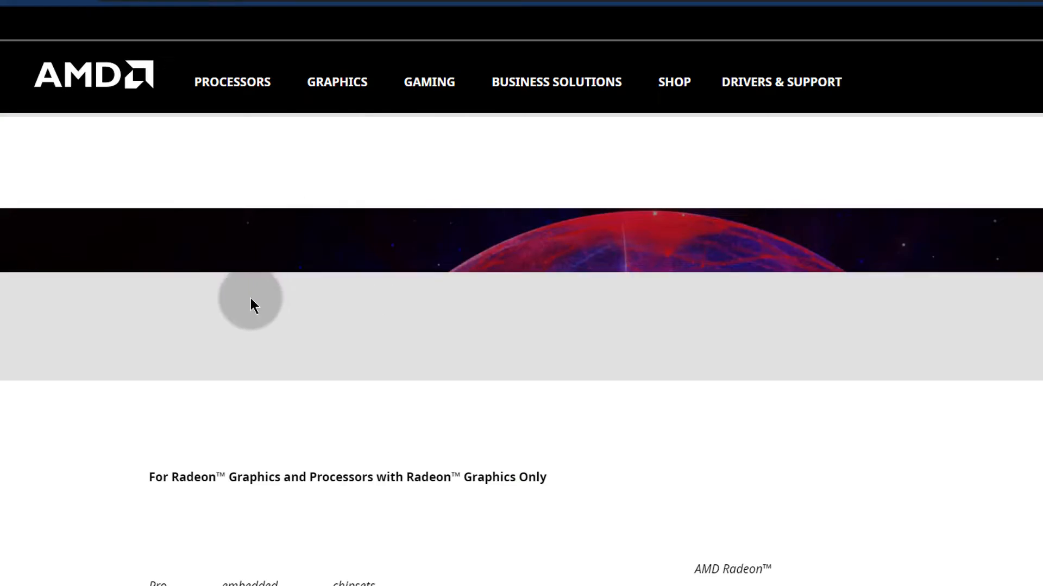
{"action": "scroll", "coordinate": [363, 372], "scroll_direction": "down", "scroll_amount": 3}
{"action": "scroll", "coordinate": [311, 393], "scroll_direction": "down", "scroll_amount": 2}
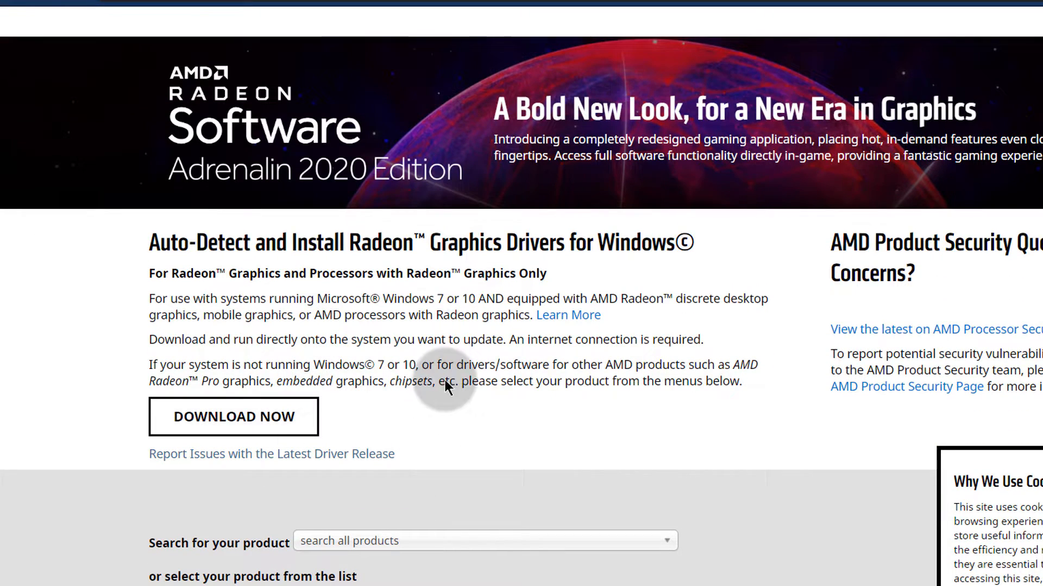
{"action": "left_click", "coordinate": [233, 416]}
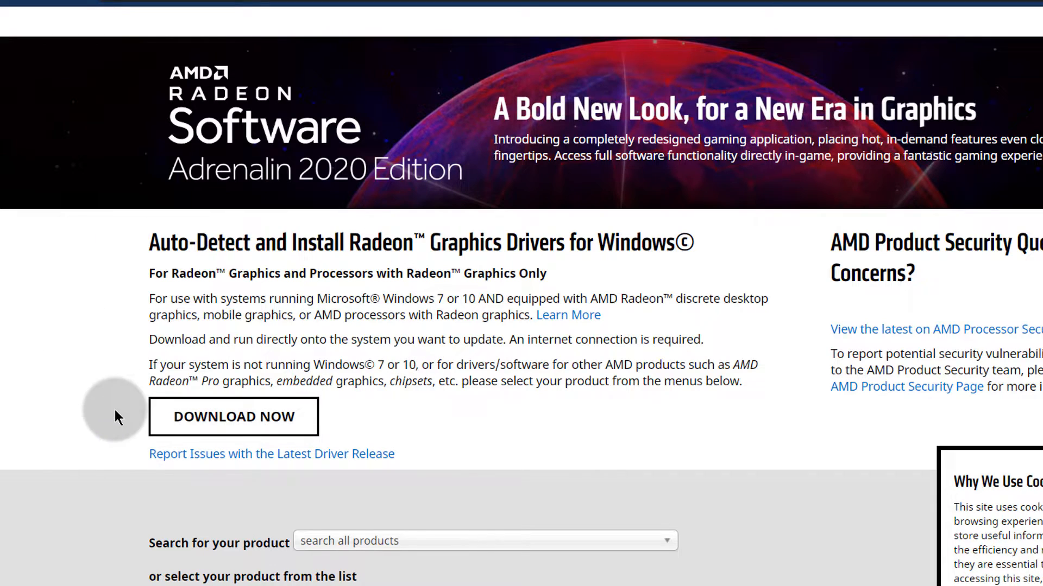
{"action": "scroll", "coordinate": [356, 423], "scroll_direction": "down", "scroll_amount": 1}
{"action": "scroll", "coordinate": [357, 423], "scroll_direction": "down", "scroll_amount": 2}
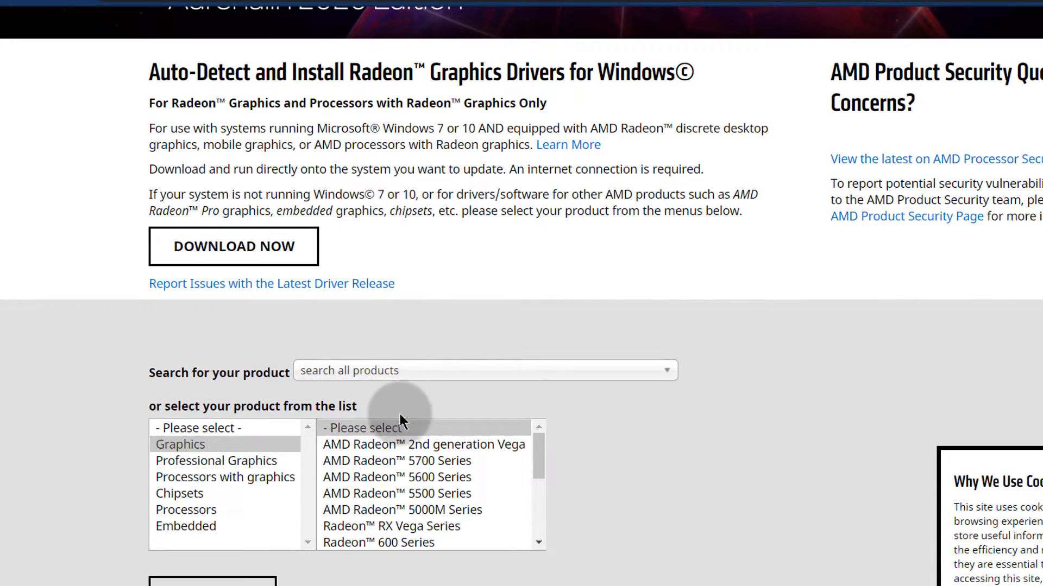
{"action": "left_click", "coordinate": [384, 373]}
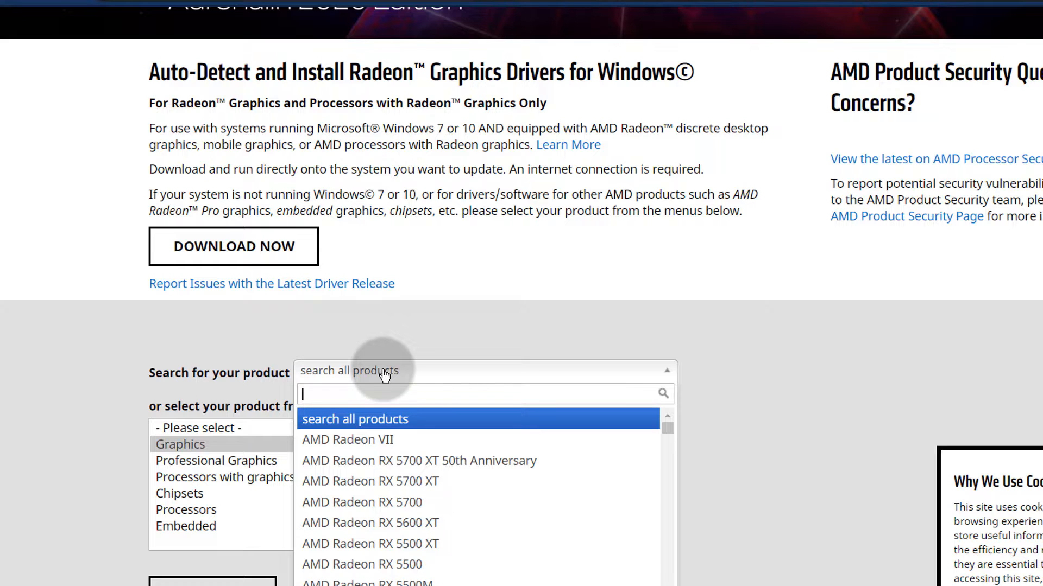
{"action": "type", "text": "rx"}
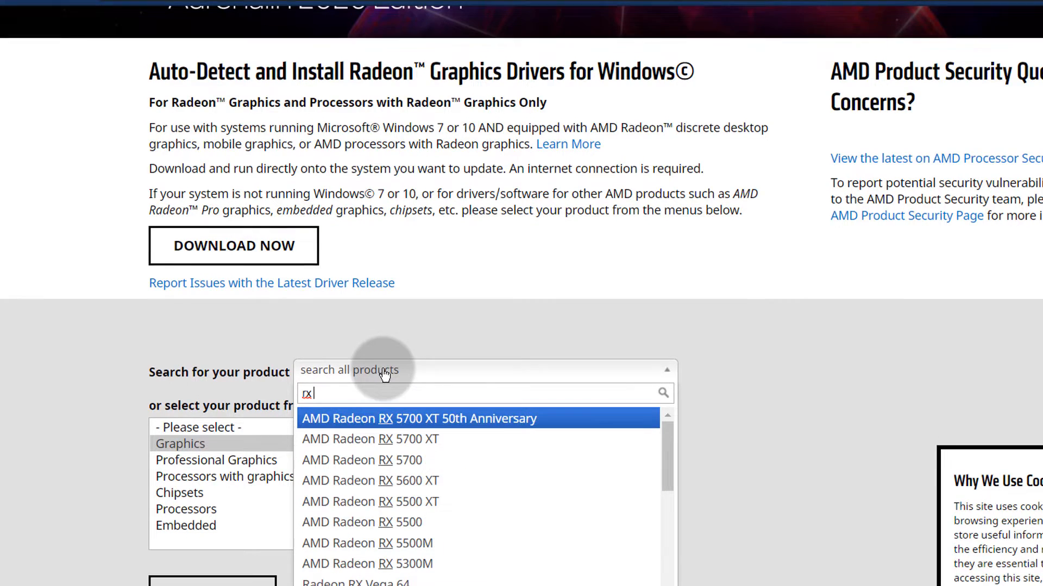
{"action": "scroll", "coordinate": [385, 373], "scroll_direction": "down", "scroll_amount": 1}
{"action": "type", "text": "580"}
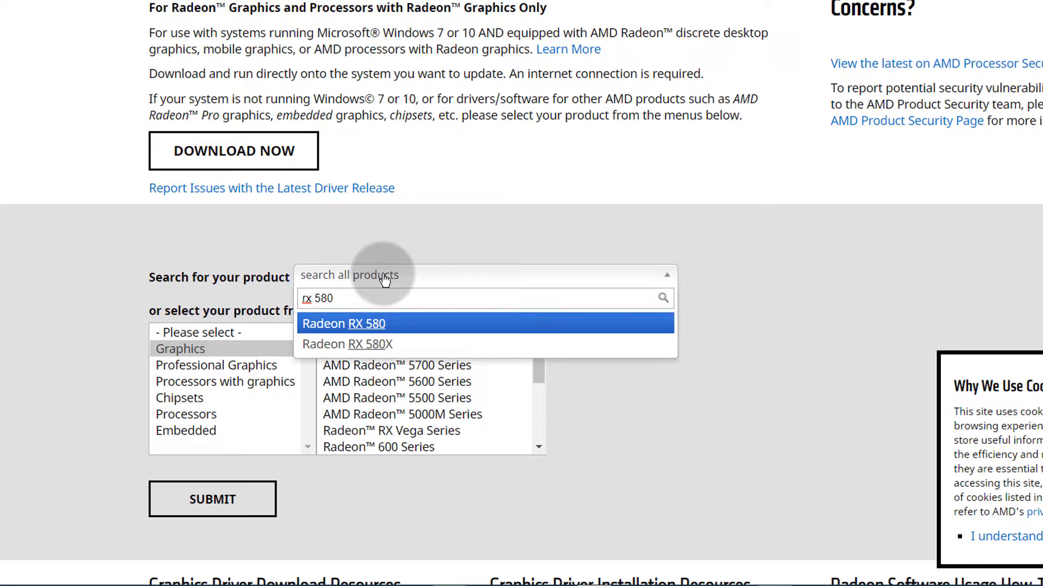
{"action": "left_click", "coordinate": [362, 324]}
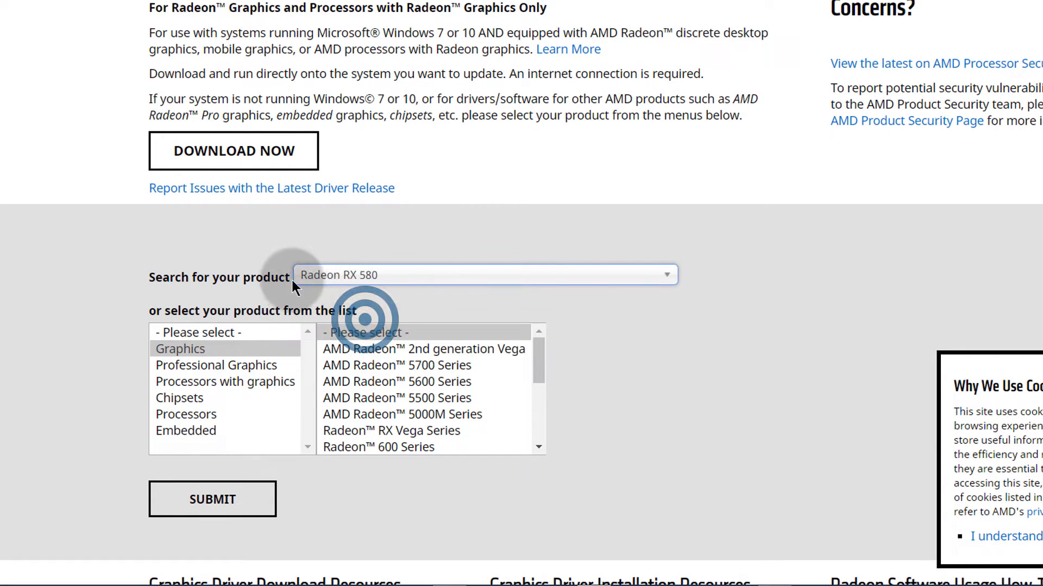
Submit the product, then expand and collapse the Windows 10 and Windows 7 64-Bit driver sections.
{"action": "left_click", "coordinate": [202, 504]}
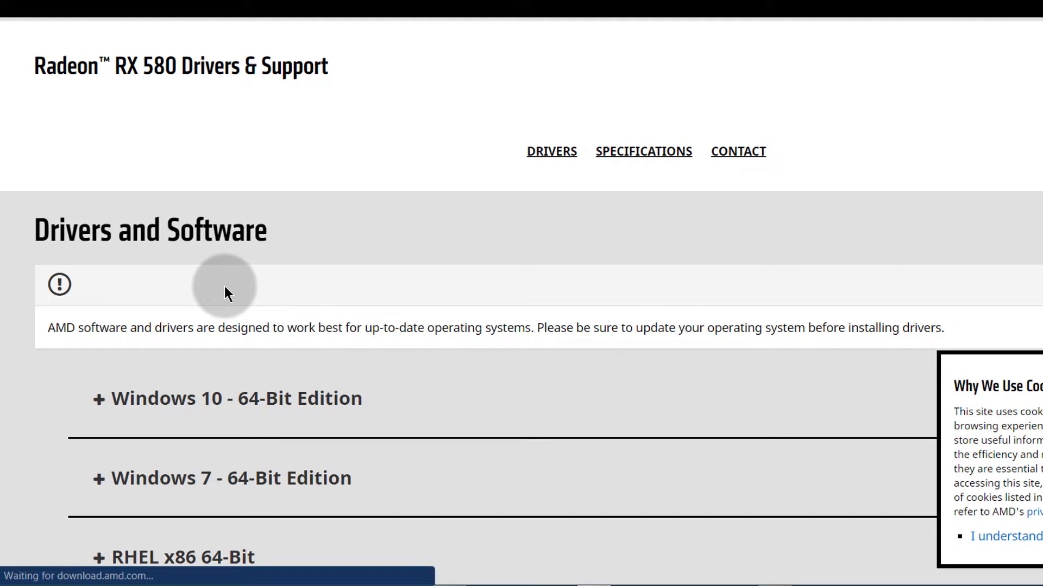
{"action": "scroll", "coordinate": [224, 287], "scroll_direction": "down", "scroll_amount": 4}
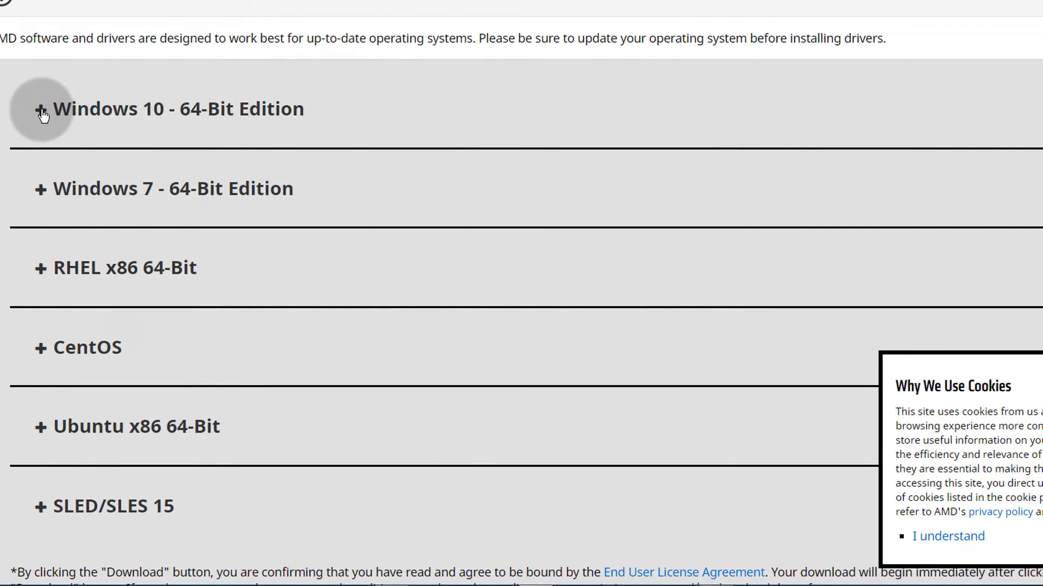
{"action": "left_click", "coordinate": [43, 112]}
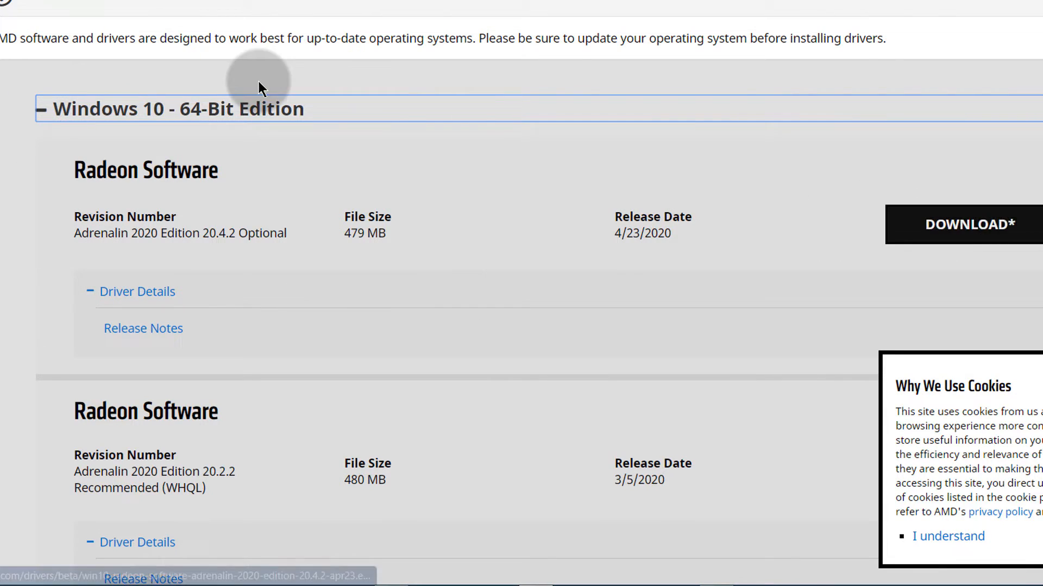
{"action": "left_click", "coordinate": [41, 112]}
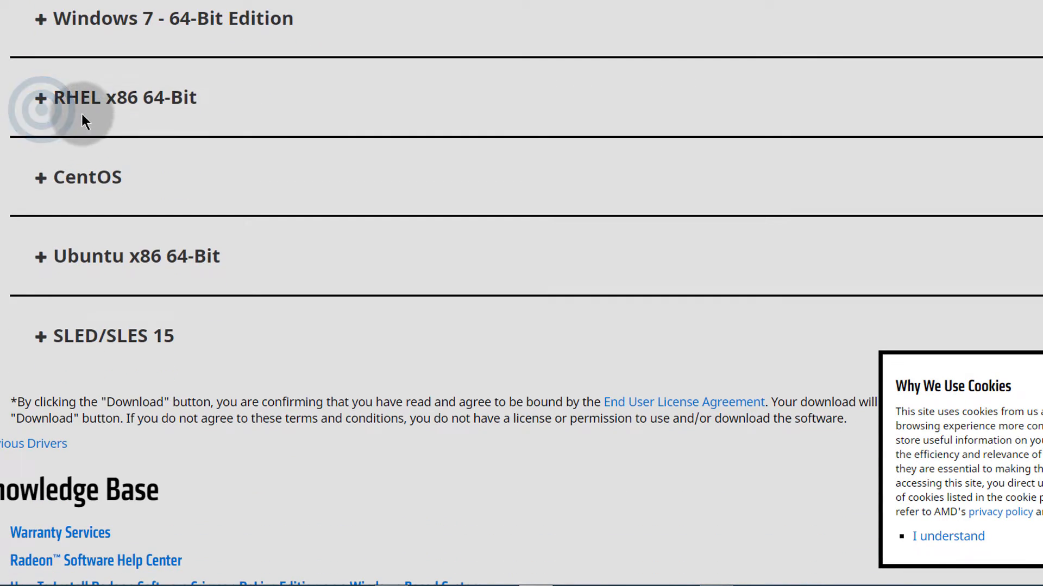
{"action": "left_click", "coordinate": [41, 190]}
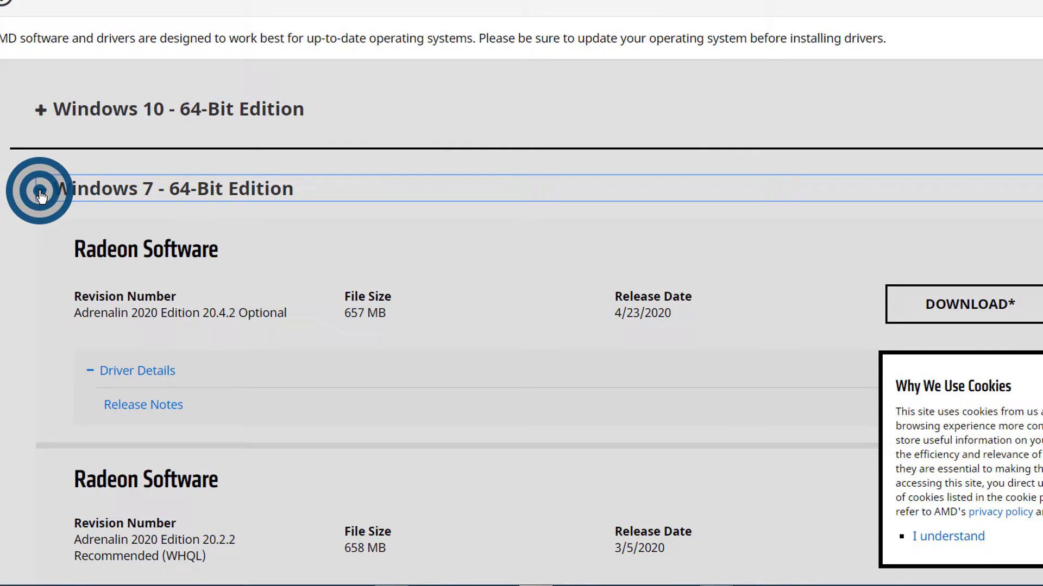
{"action": "scroll", "coordinate": [236, 309], "scroll_direction": "down", "scroll_amount": 1}
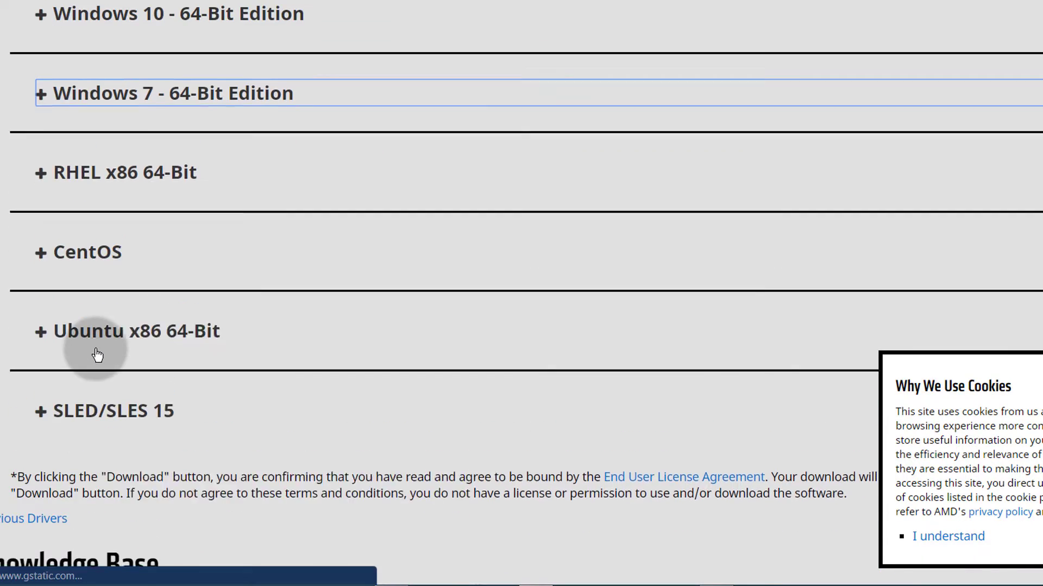
{"action": "scroll", "coordinate": [97, 352], "scroll_direction": "up", "scroll_amount": 3}
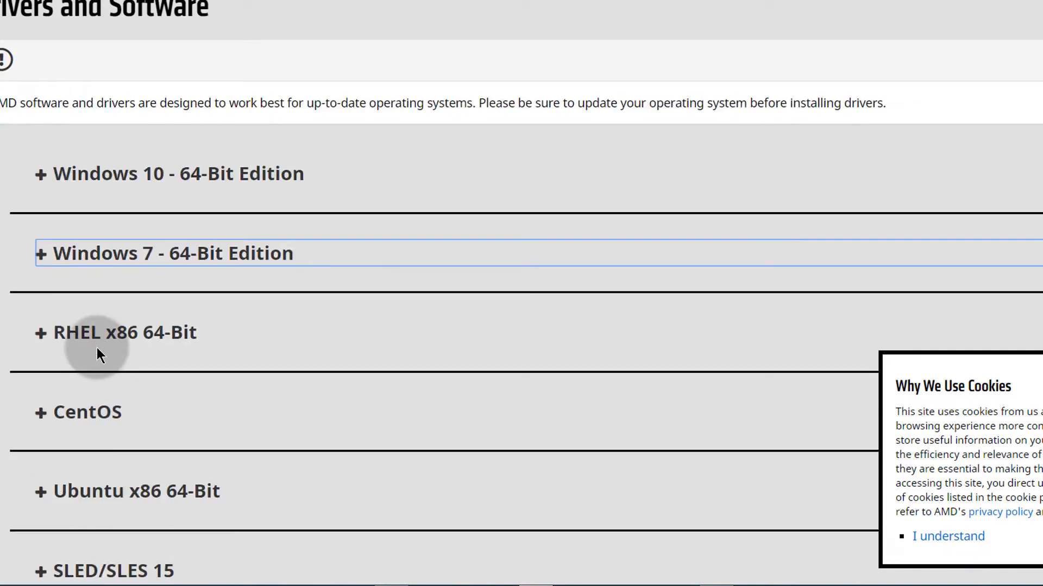